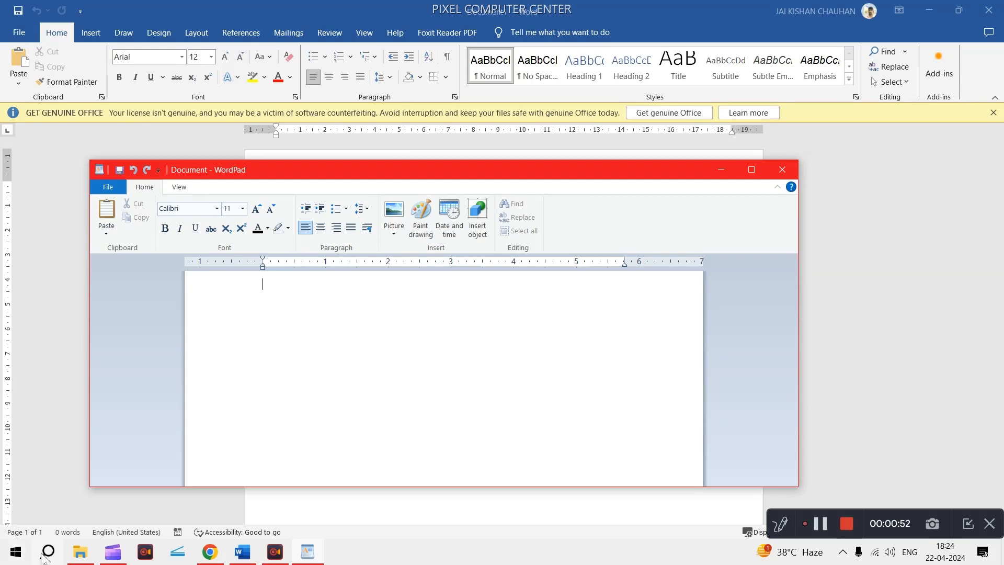
Step: Launch a new Word window from the installed applications and create a blank document
click(20, 556)
scroll(107, 367, down, 10)
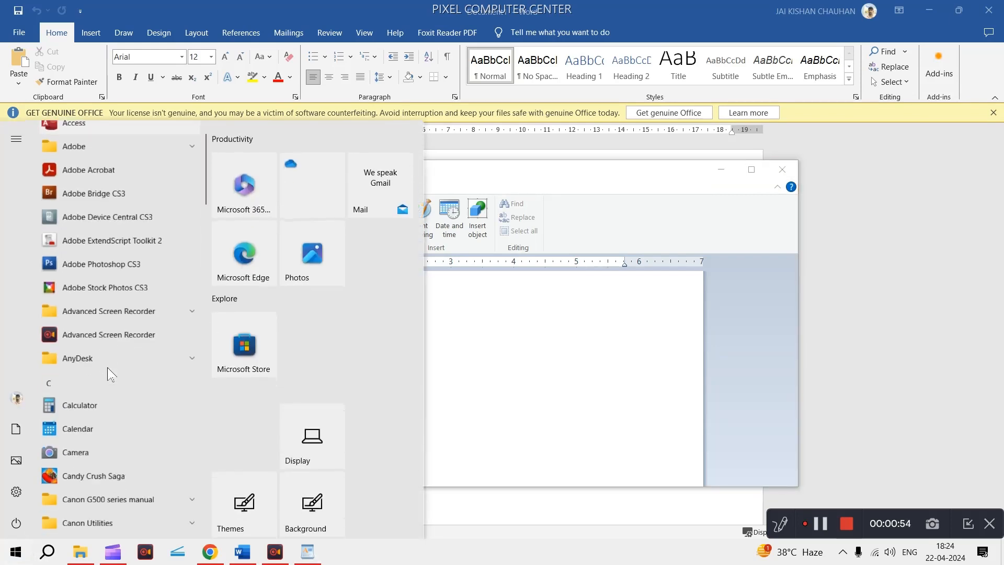
scroll(108, 368, down, 12)
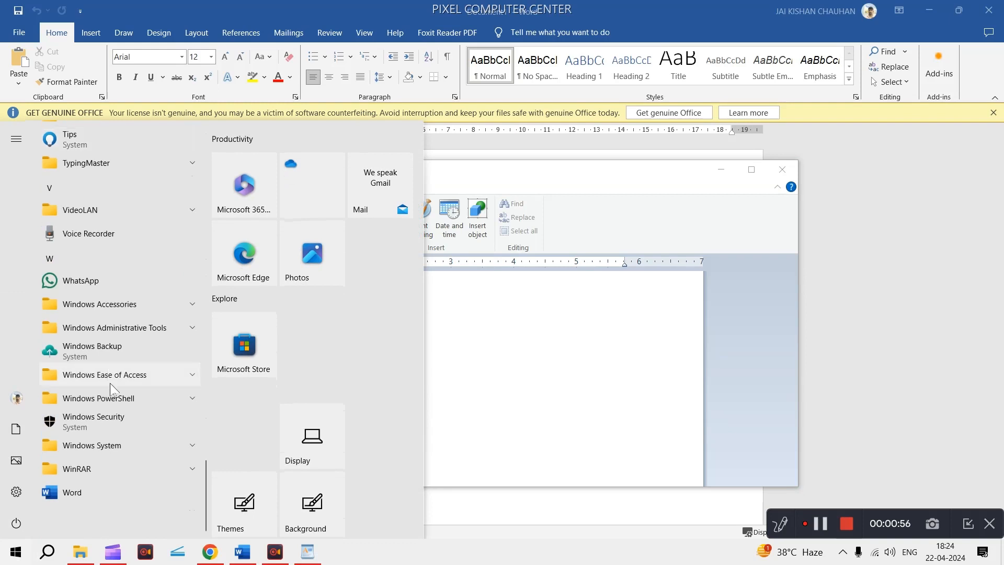
click(66, 498)
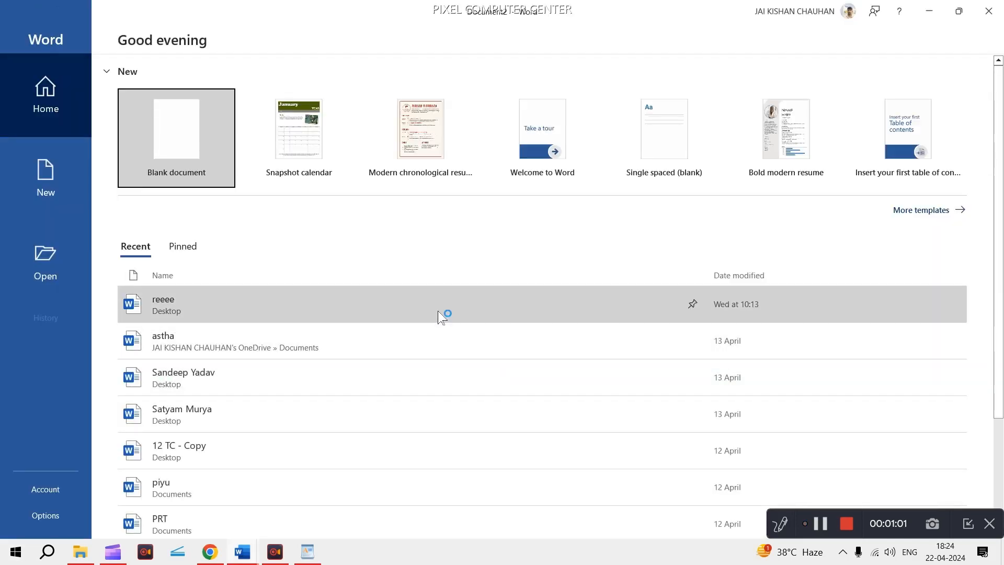
click(183, 153)
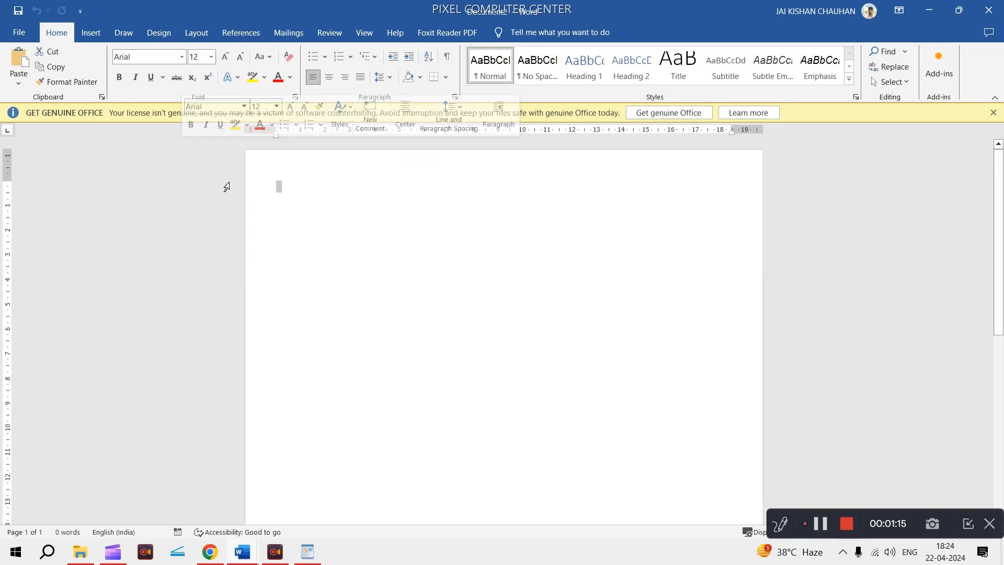
Step: Examine the available command sets, covering file, insert, draw, design, layout, references, review and view commands
click(130, 243)
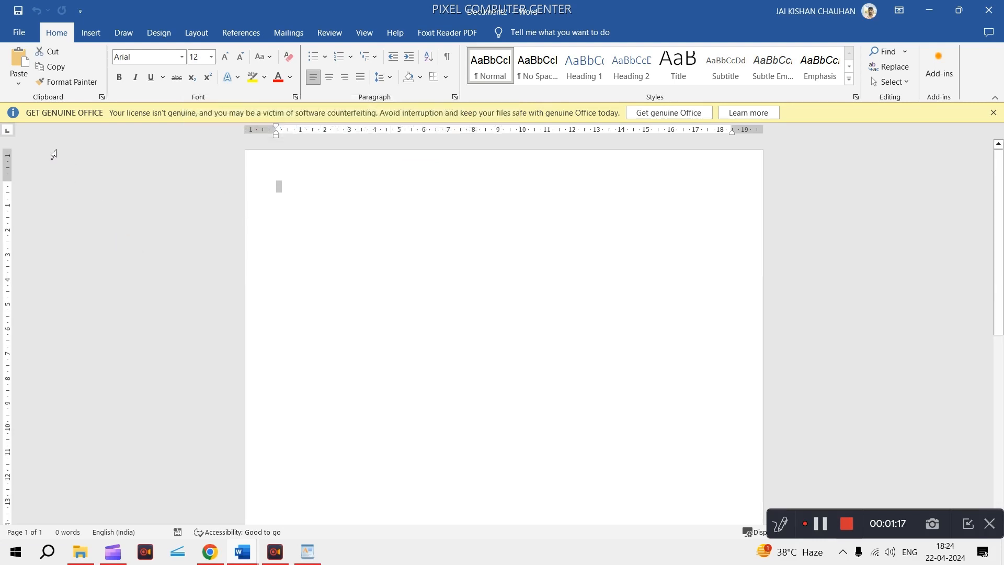
click(21, 32)
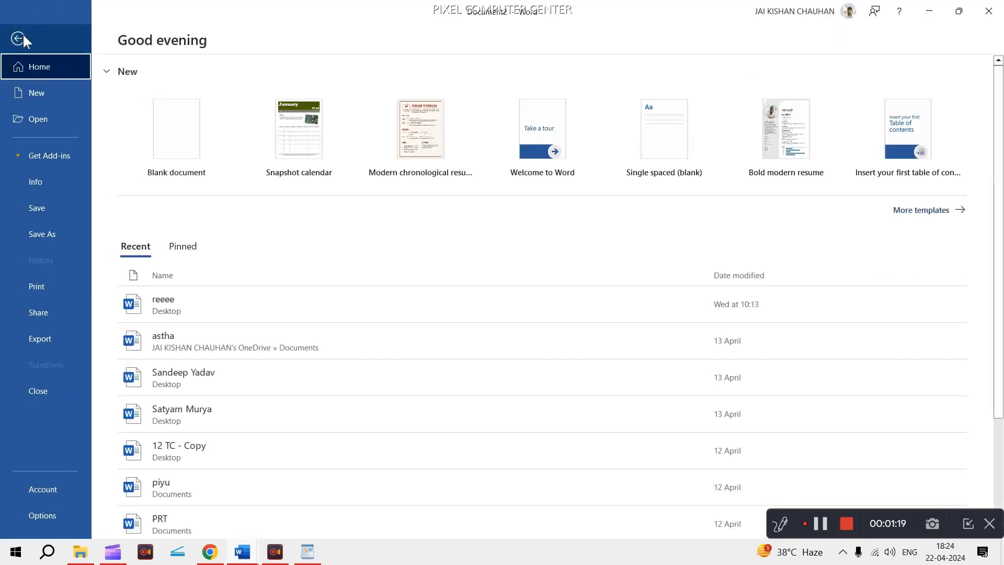
click(23, 36)
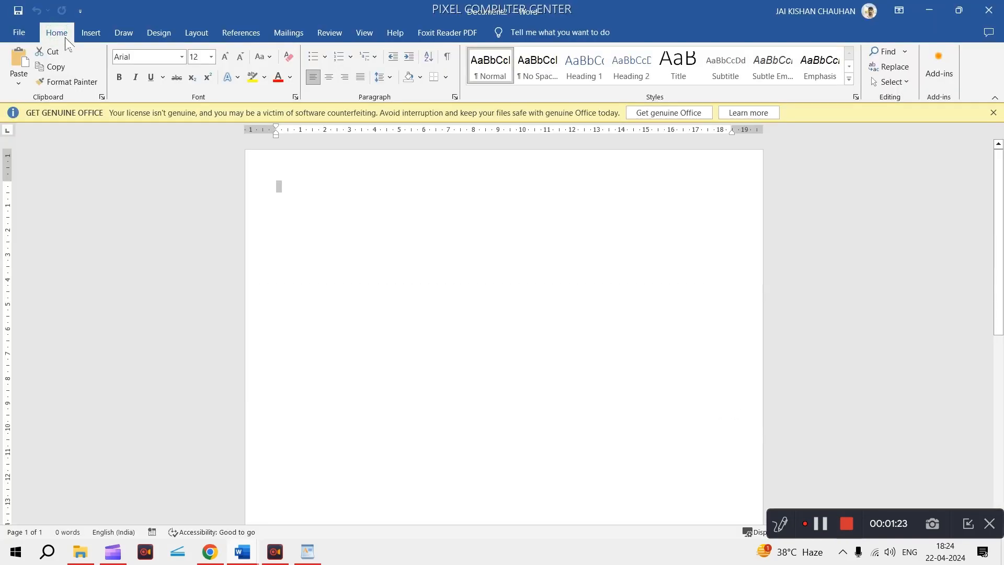
click(91, 34)
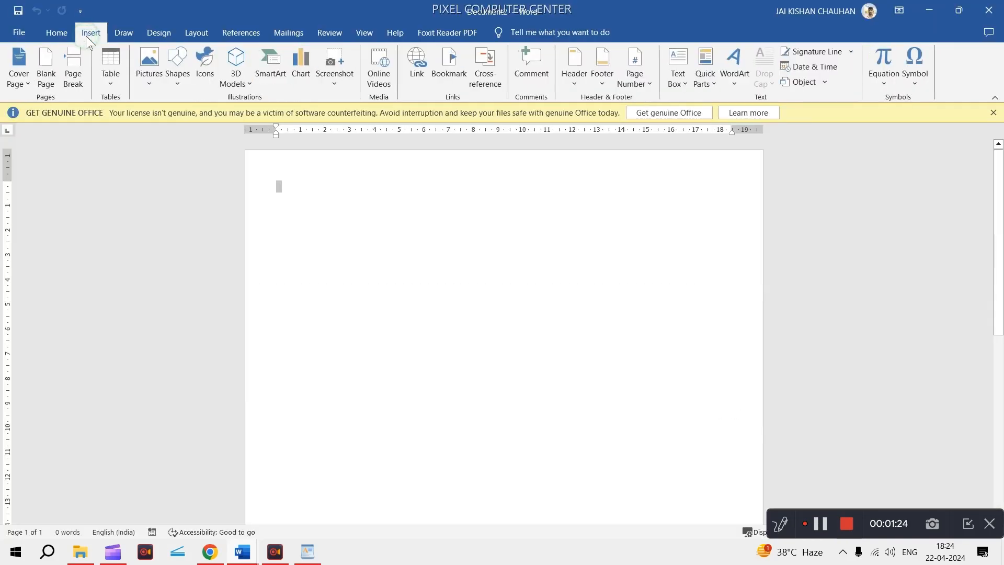
click(125, 35)
click(152, 34)
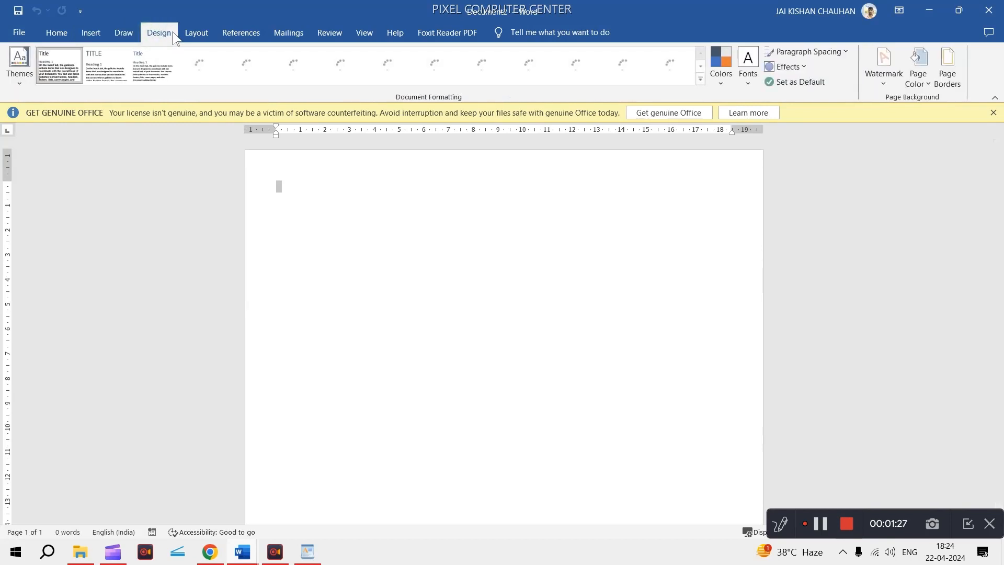
click(186, 35)
click(247, 32)
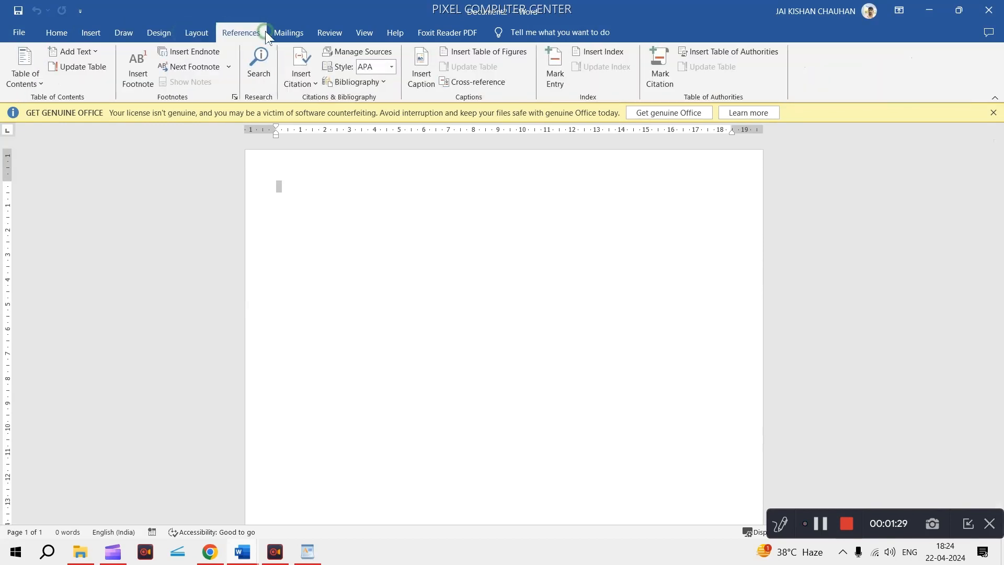
click(321, 34)
click(361, 33)
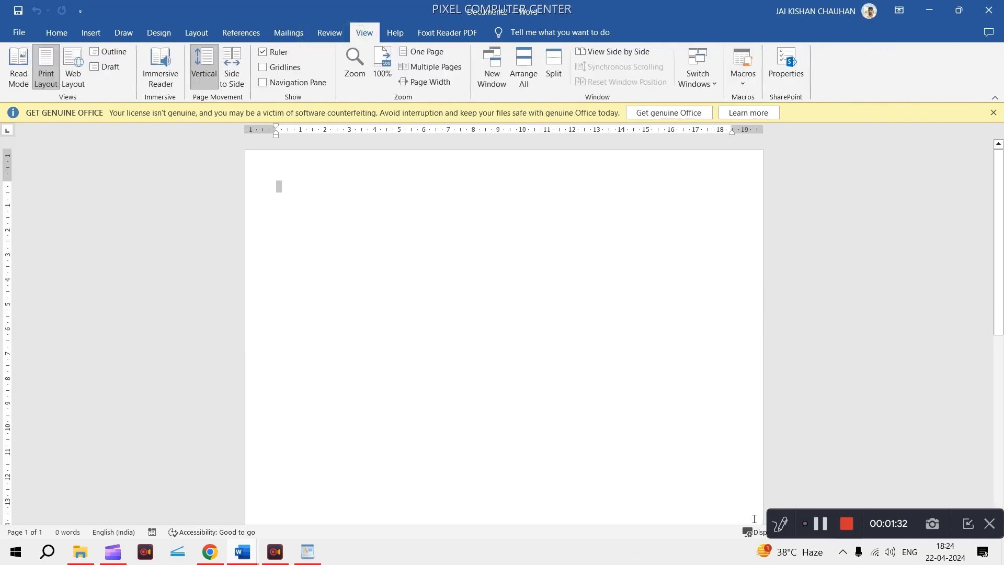
click(814, 523)
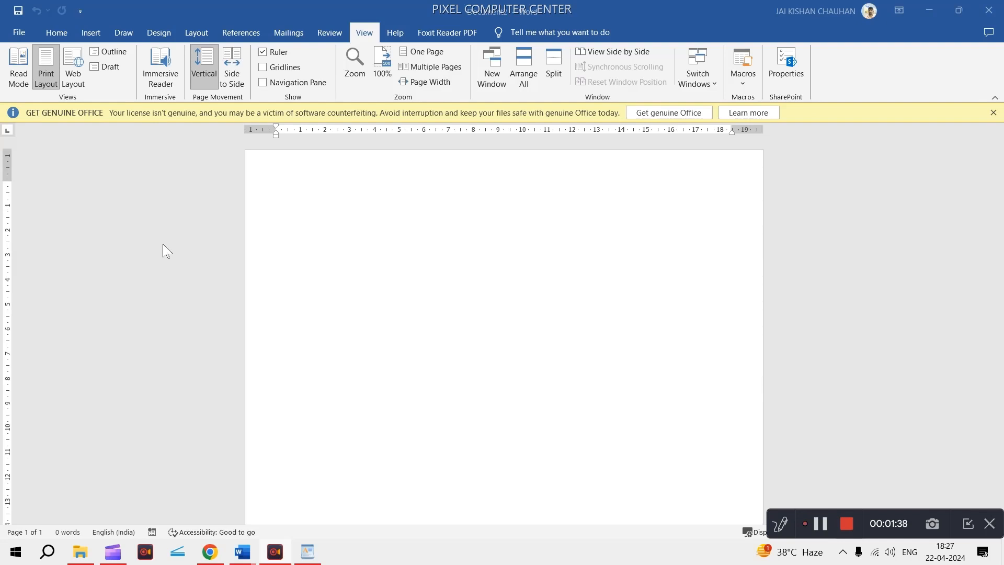
click(292, 331)
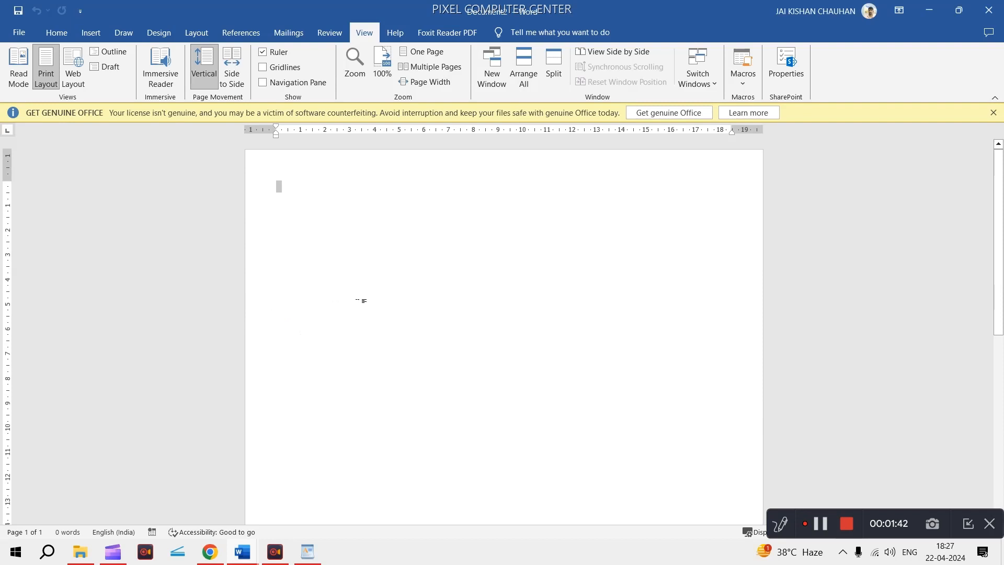
Step: Apply the Normal margin preset, 2.54 cm on all sides, to the blank page
click(195, 33)
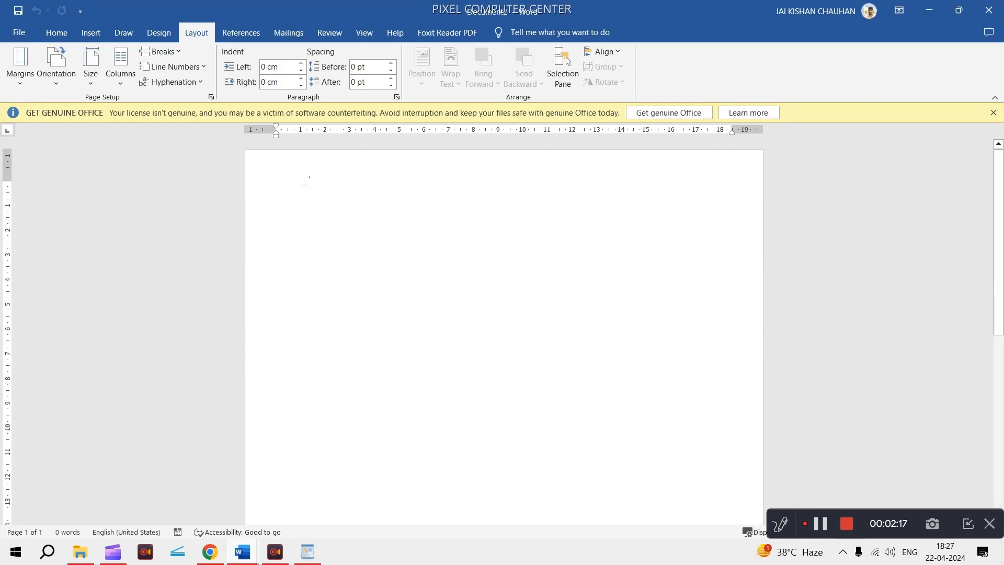
click(21, 77)
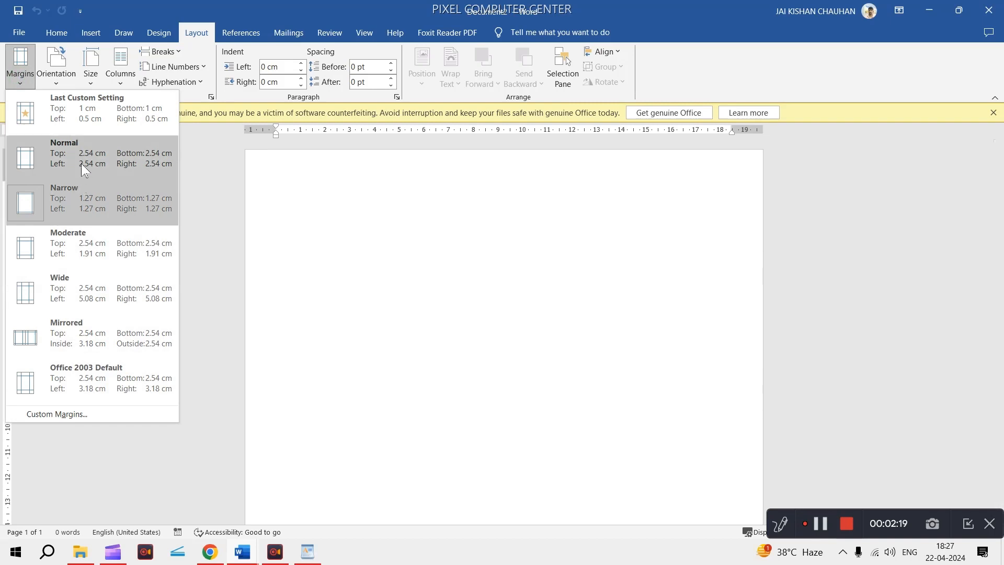
click(81, 162)
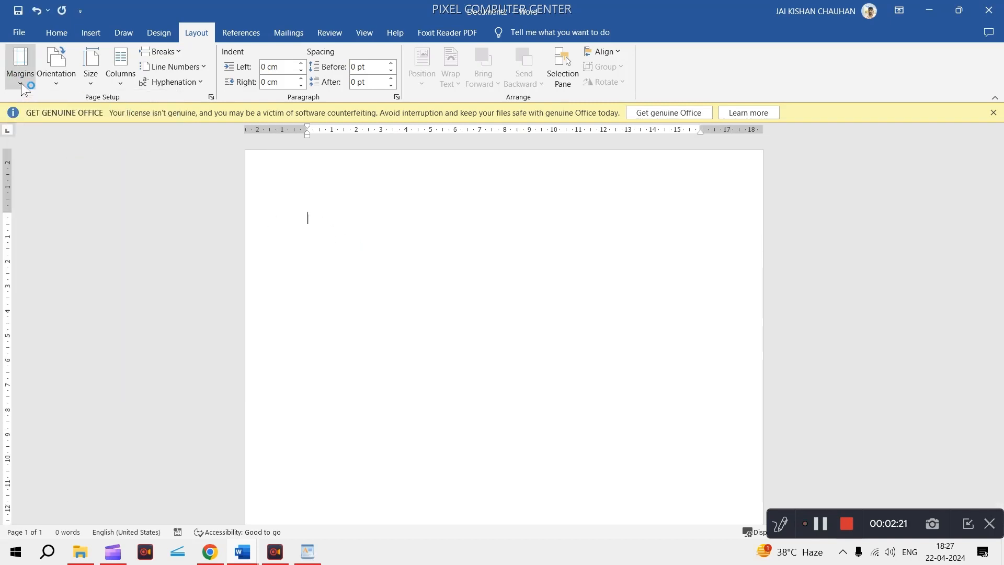
Step: Paste the copied Pixel Computer Centre course paragraphs onto the page and apply the Narrow margin preset of 1.27 cm
click(318, 211)
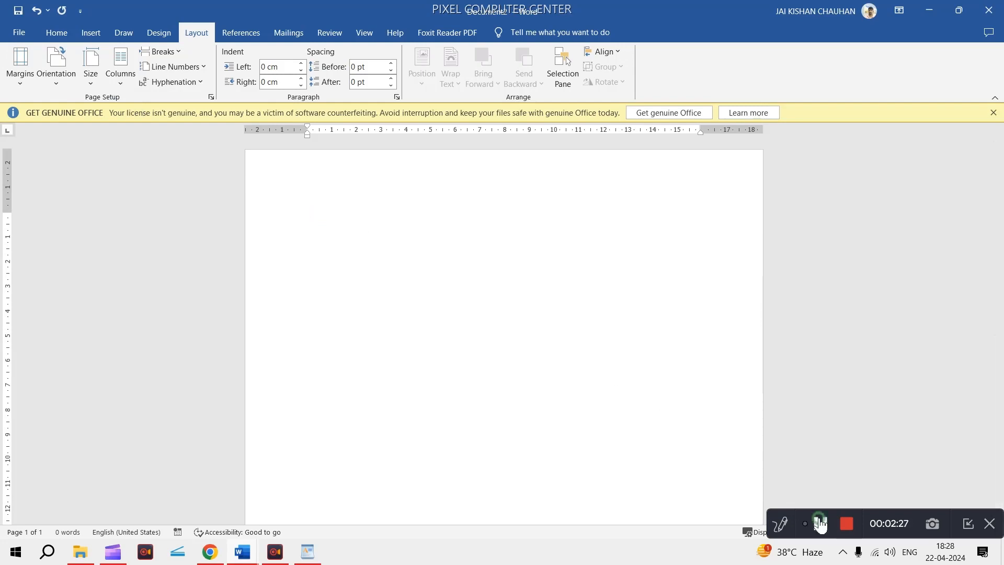
key(ctrl+v)
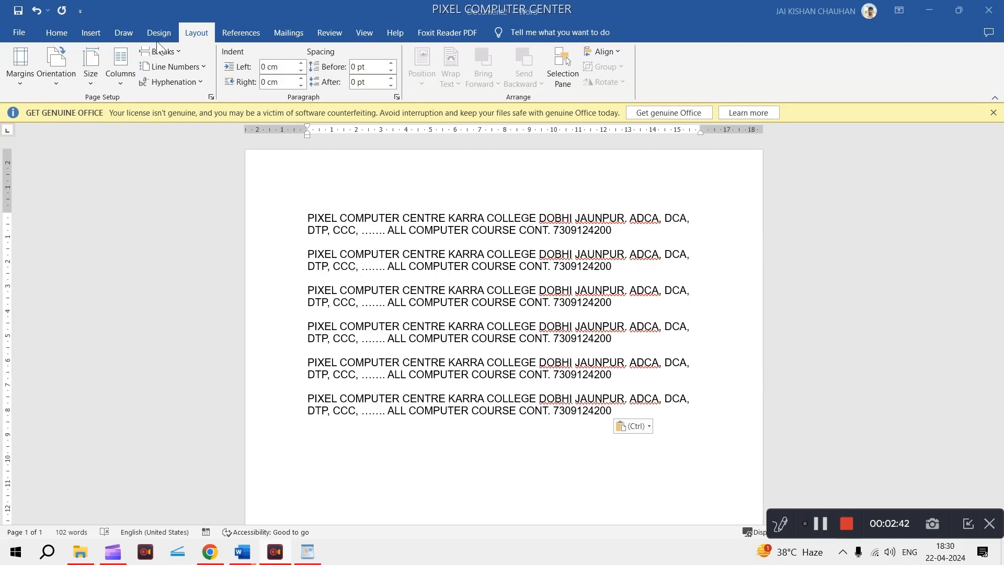
click(20, 84)
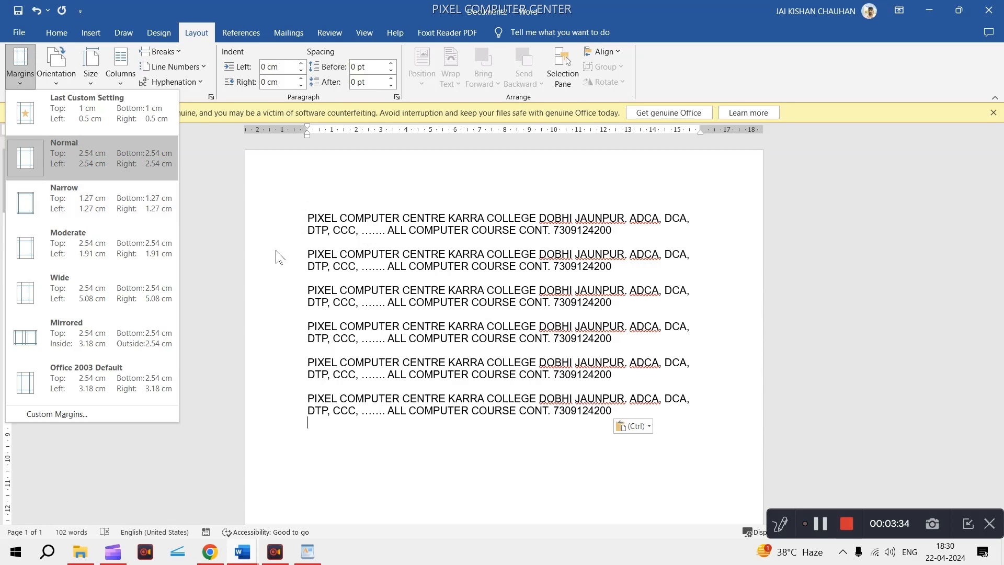
click(86, 204)
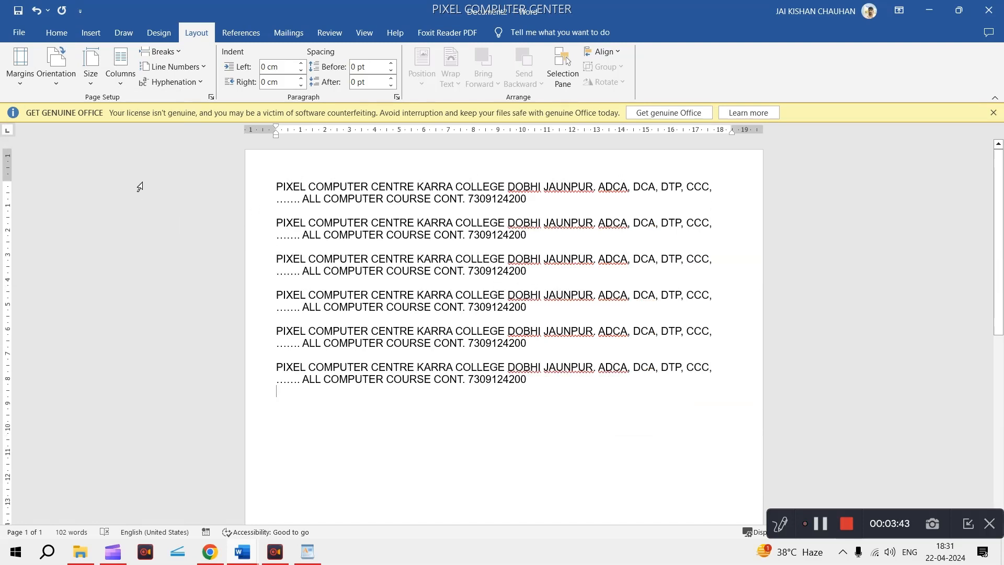
Step: Set custom margins for the whole document: top 1 cm, bottom 1 cm, left 3 cm and right 1 cm
click(17, 84)
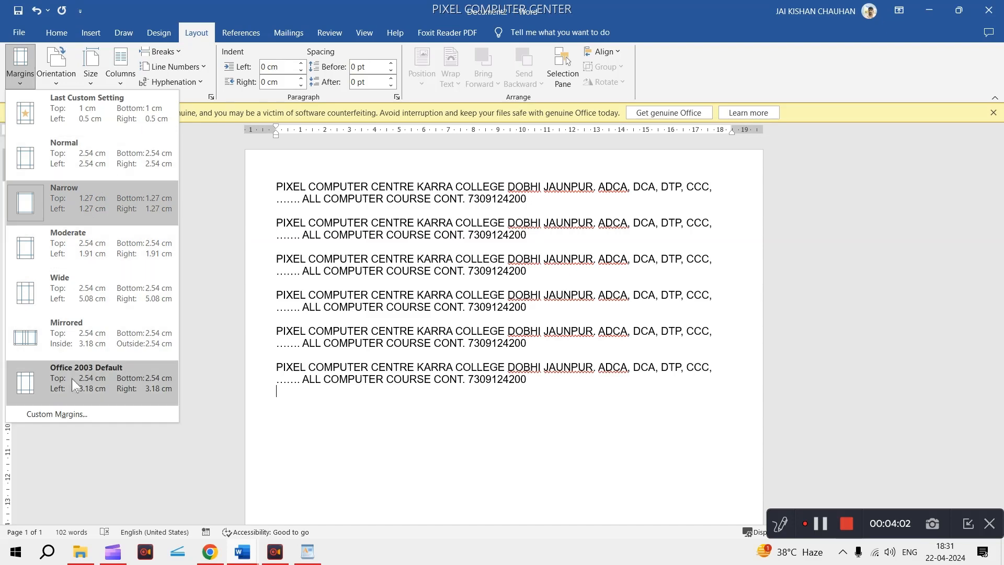
click(63, 412)
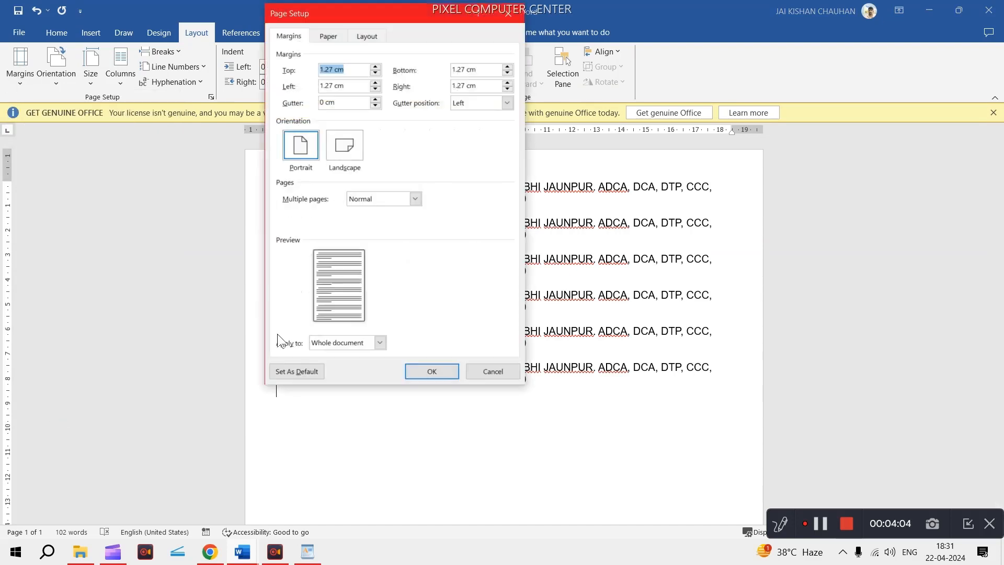
drag(366, 18, 593, 51)
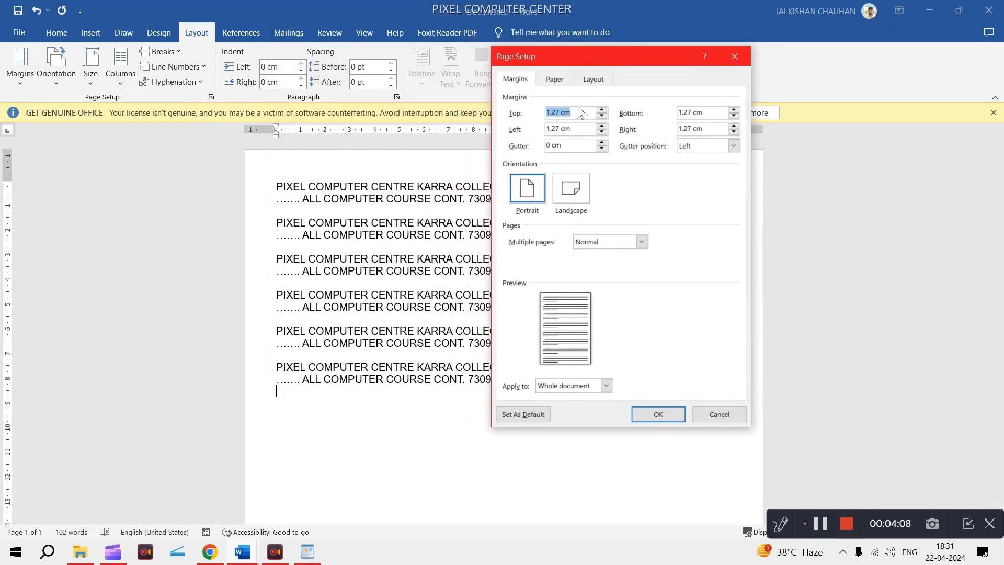
text(1)
drag(712, 115, 663, 115)
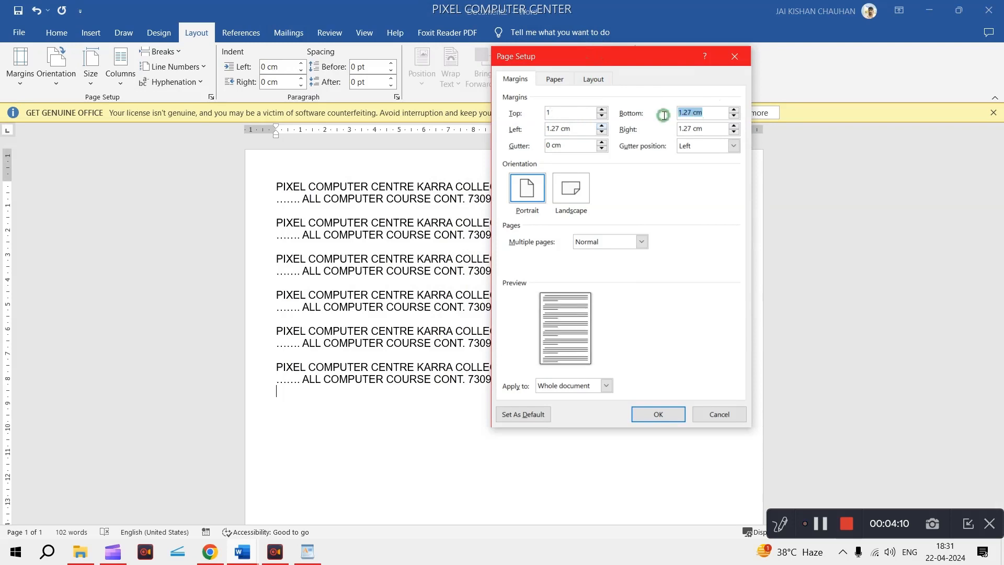
text(1)
drag(581, 128, 507, 122)
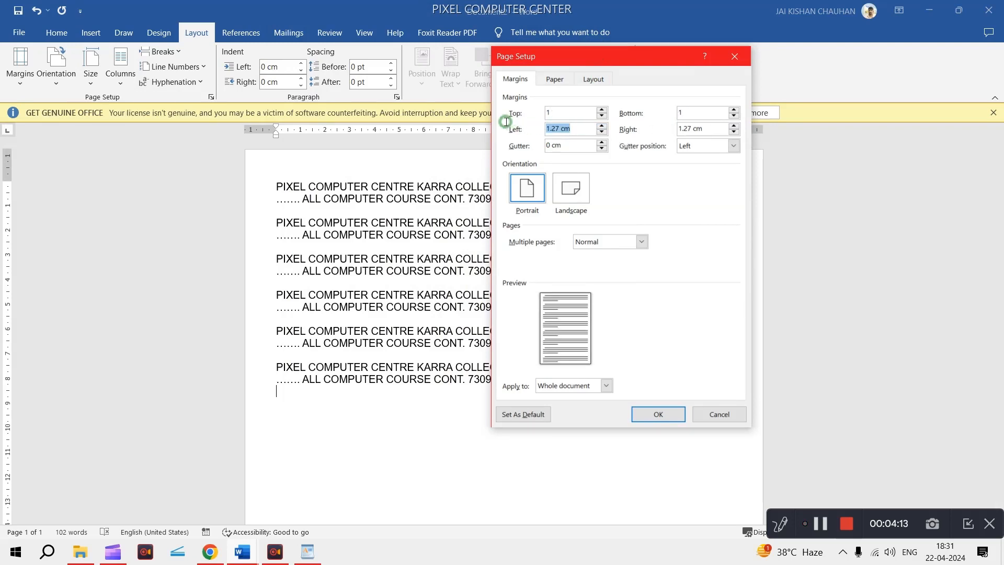
text(3)
drag(703, 129, 675, 130)
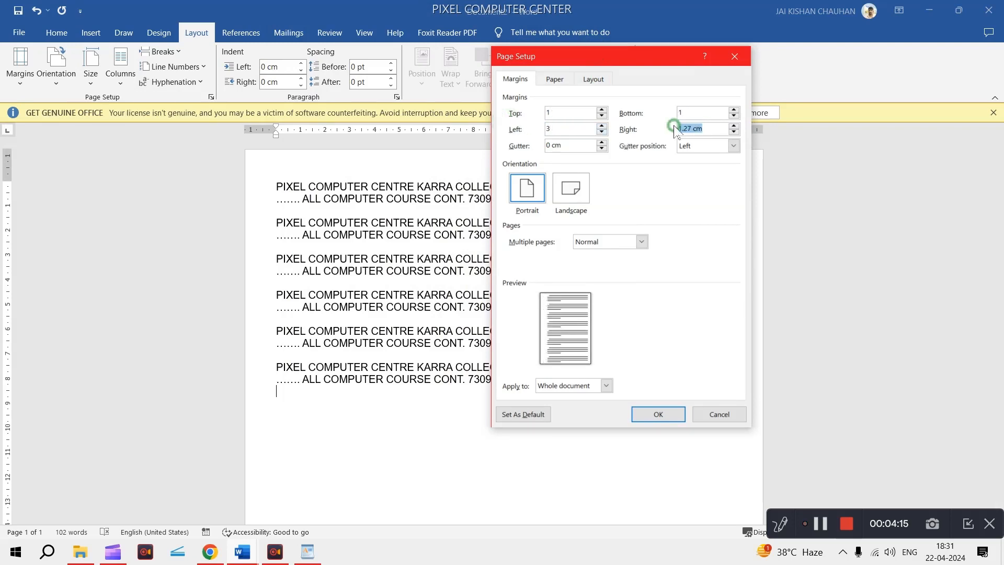
text(1)
click(658, 413)
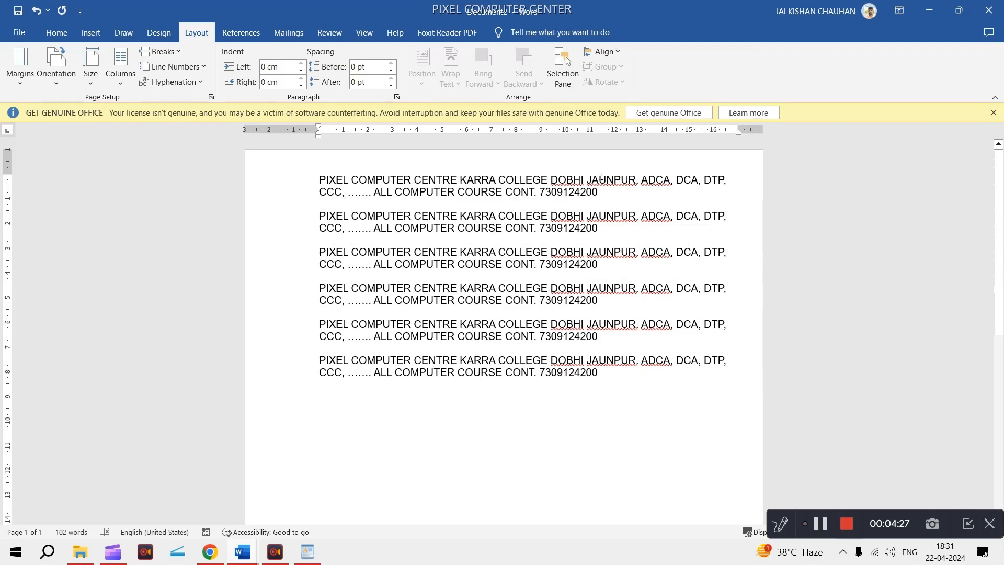
scroll(594, 178, down, 10)
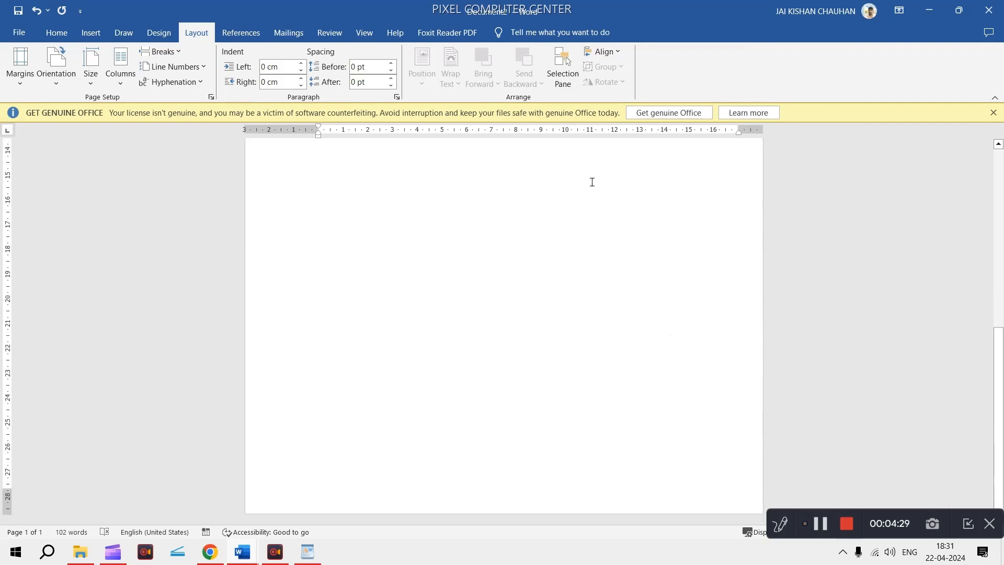
scroll(533, 261, up, 10)
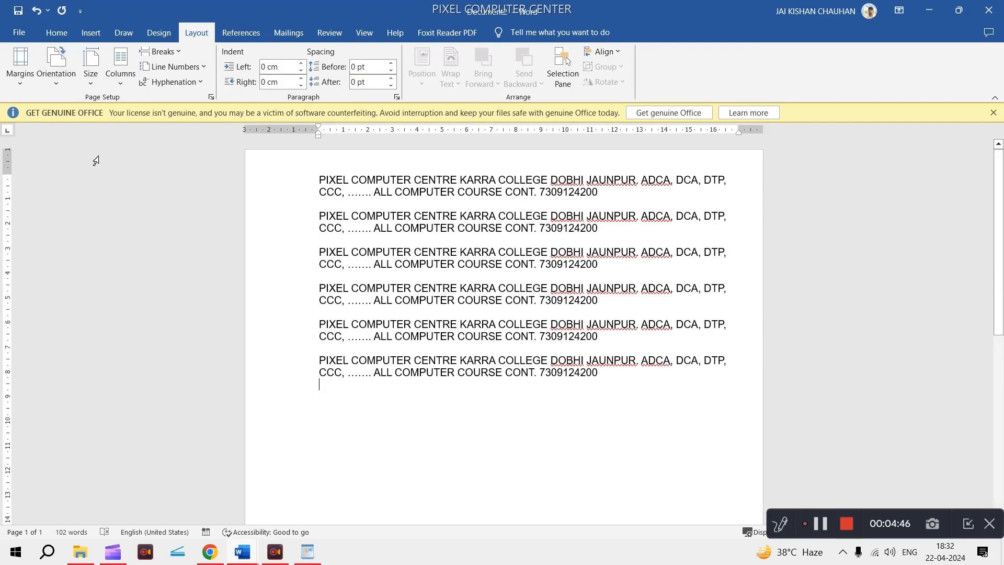
Step: Switch the page orientation to Landscape and return it to Portrait, with the whole page in view
ctrl+scroll(484, 250, down, 6)
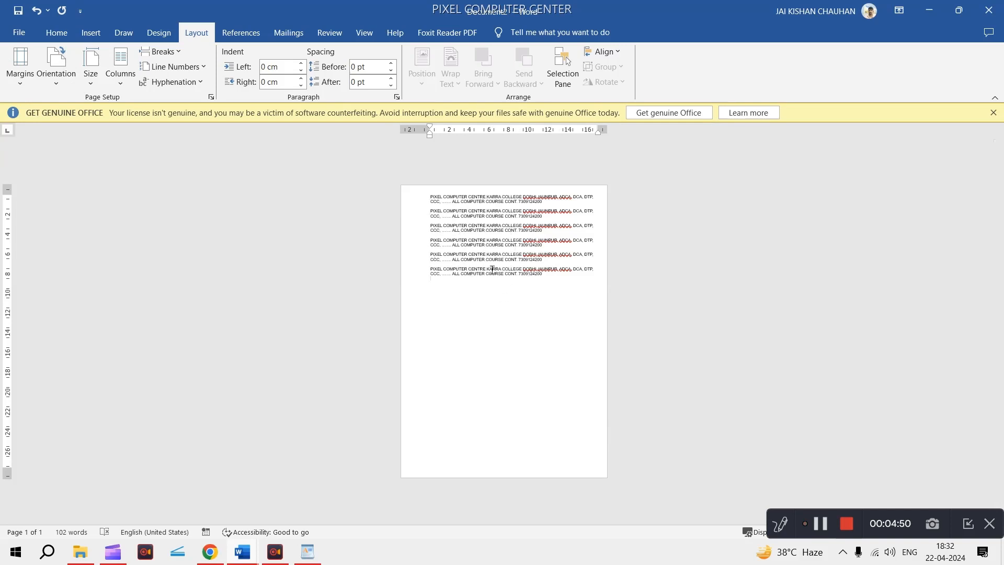
click(56, 64)
click(72, 131)
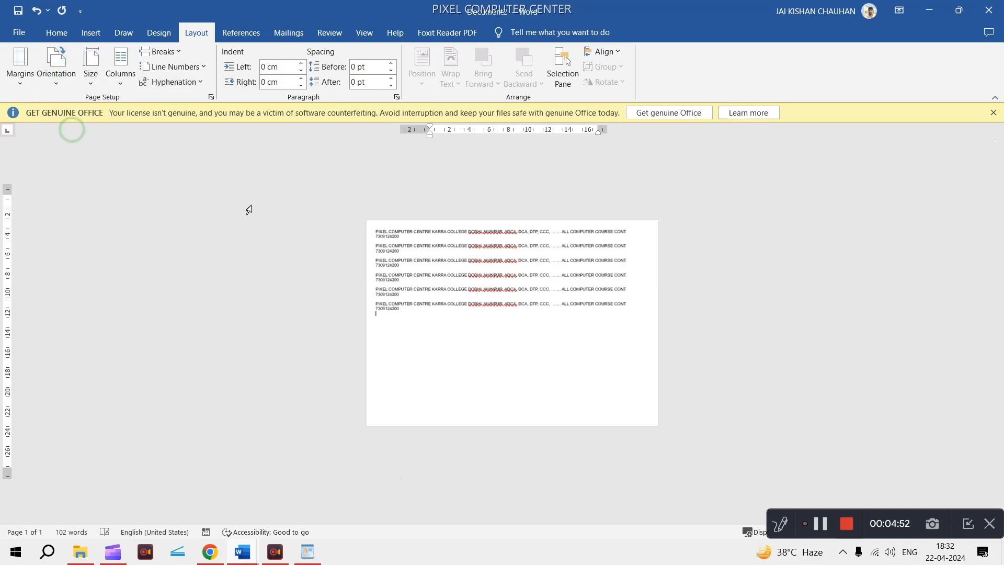
click(45, 82)
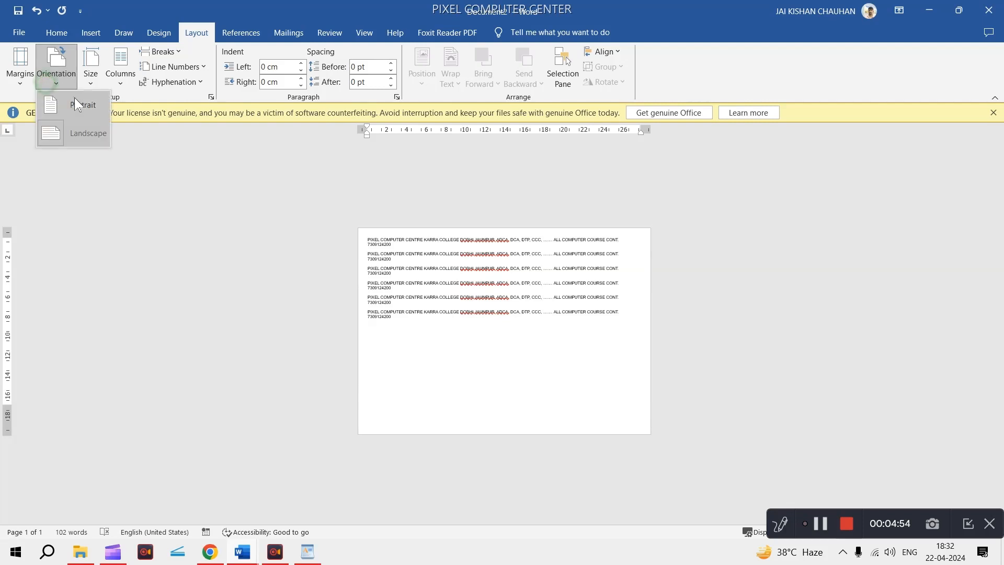
click(79, 105)
Step: Switch the page orientation to Landscape, back to Portrait, and to Landscape again
click(57, 77)
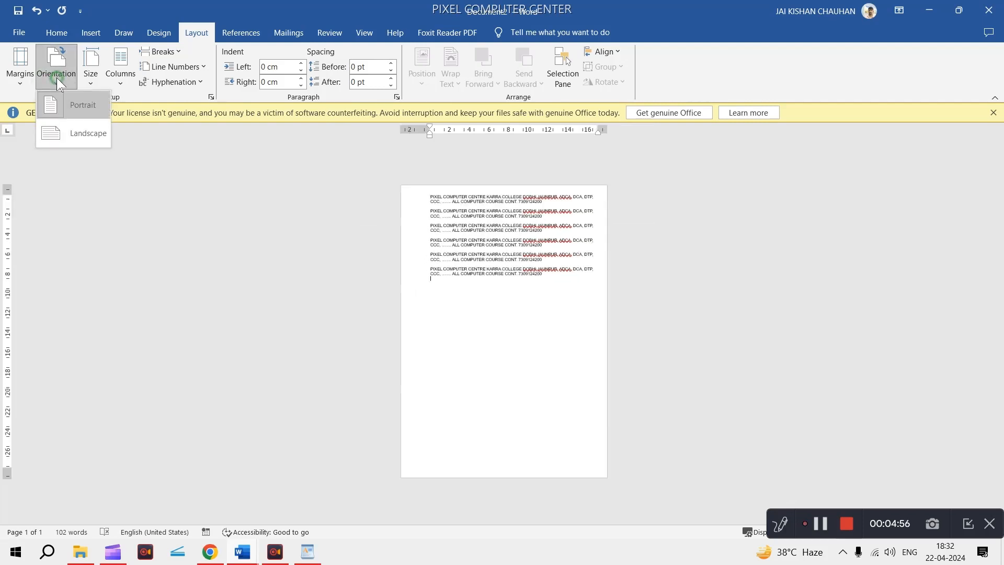
click(83, 128)
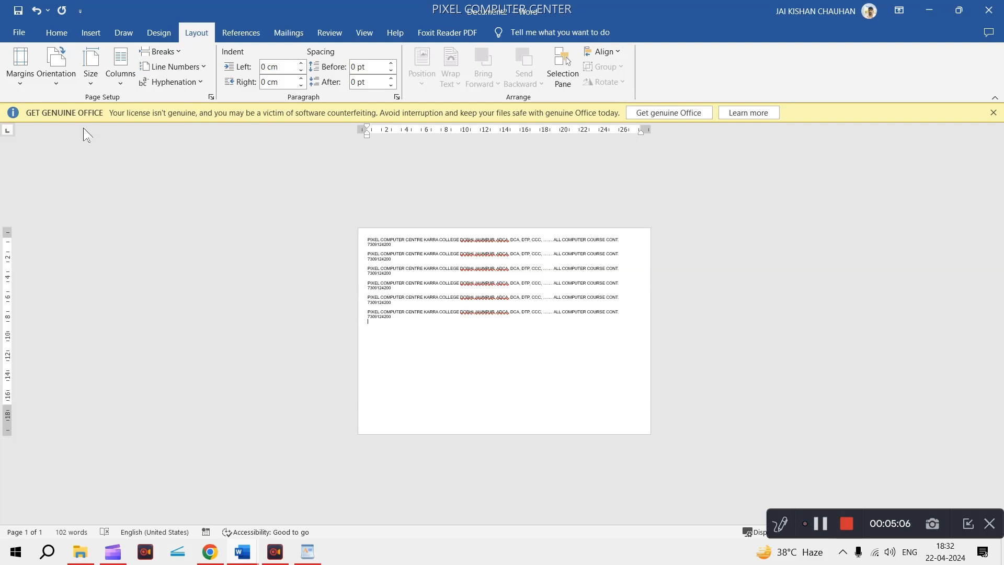
click(55, 83)
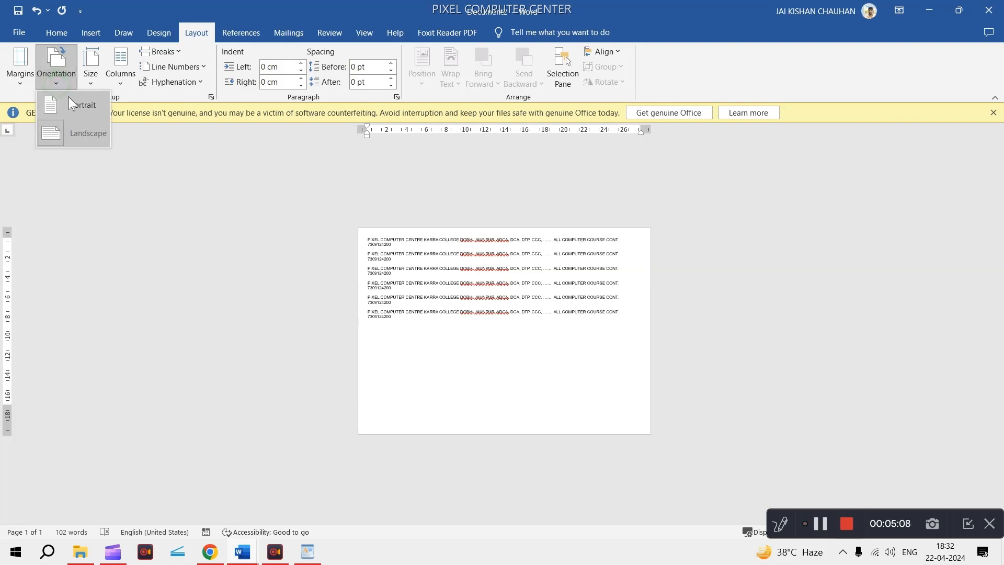
click(70, 99)
click(62, 83)
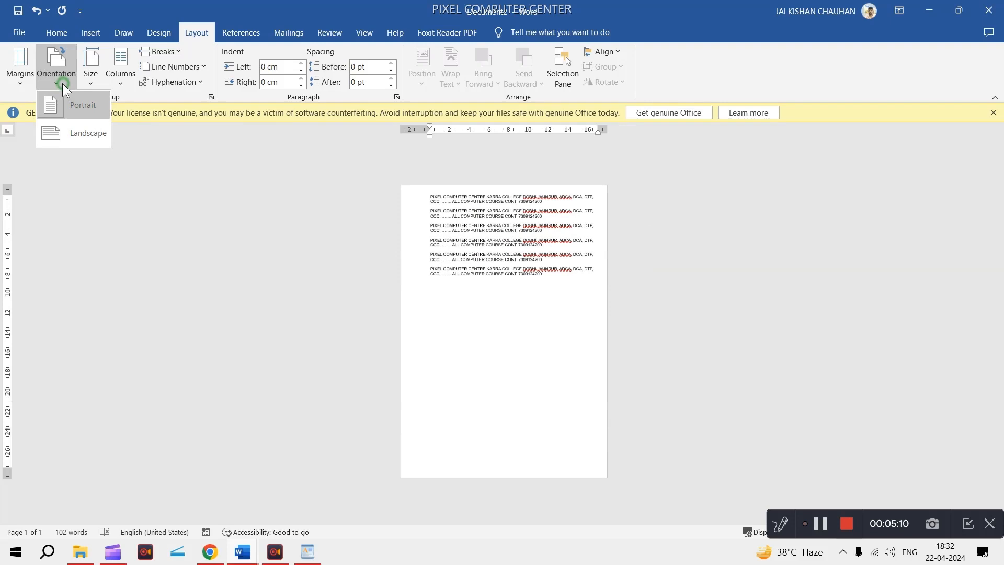
click(71, 130)
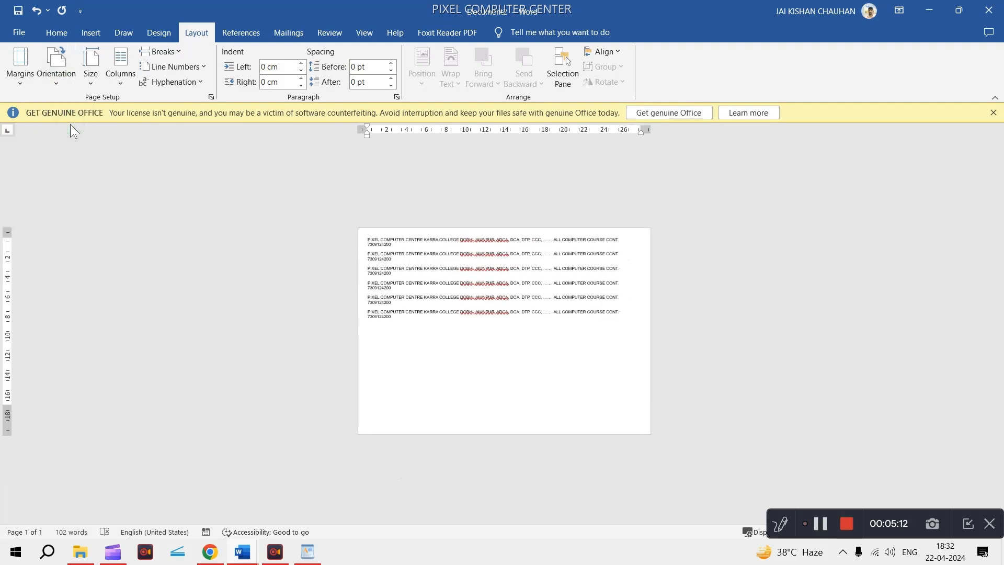
click(73, 144)
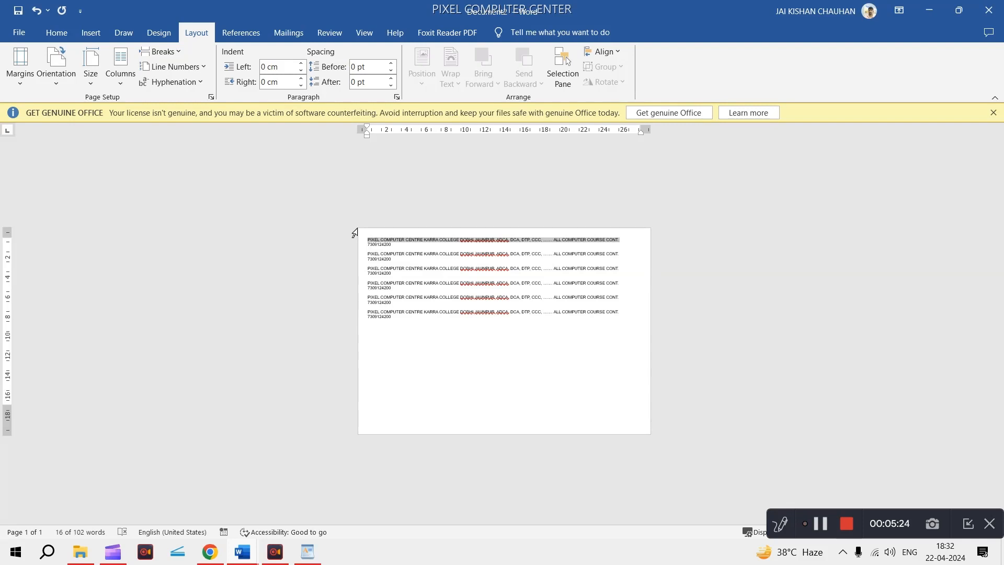
Step: Browse the preset paper sizes and apply A4, 21 cm x 29.7 cm, to the page
click(92, 85)
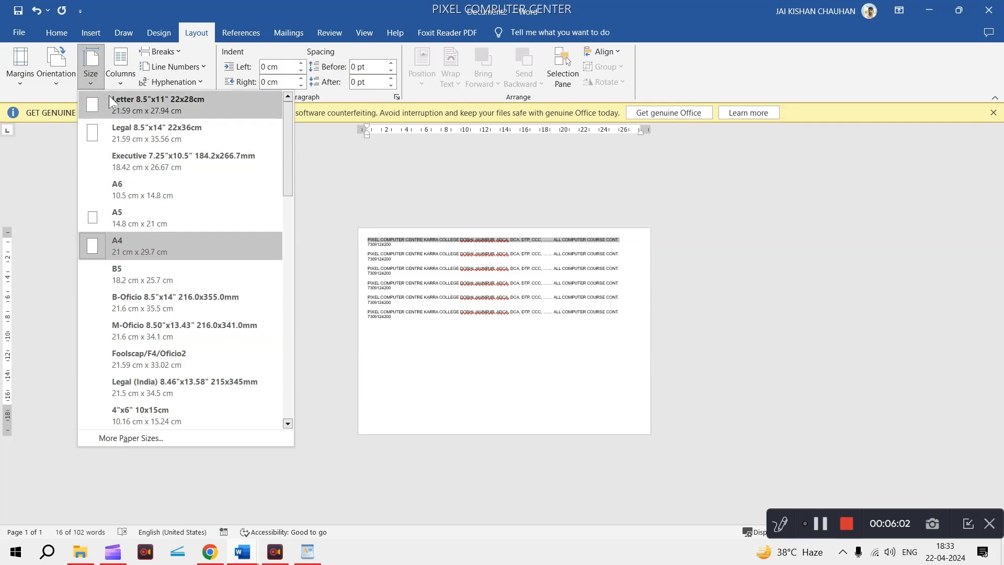
scroll(146, 199, down, 10)
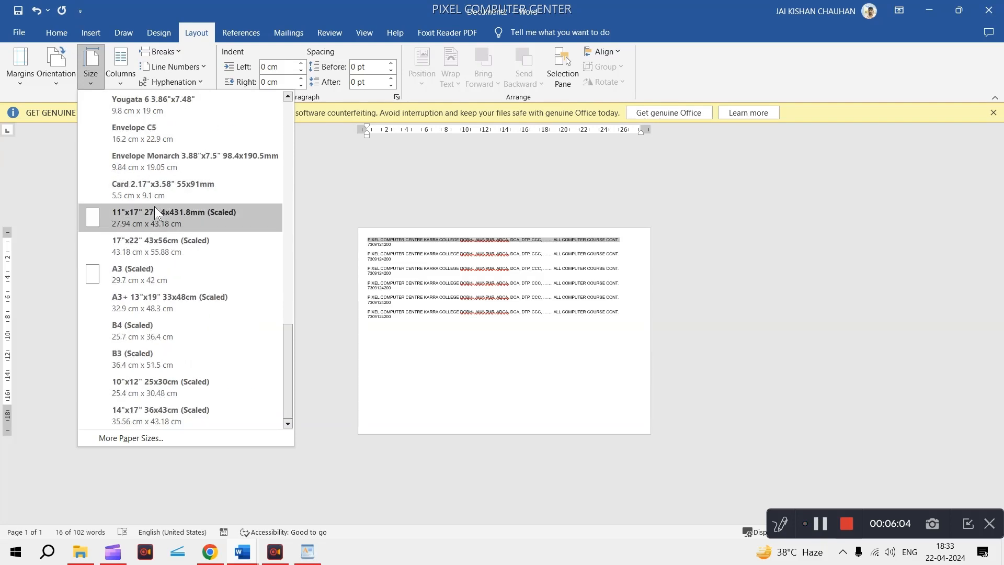
scroll(157, 236, up, 9)
scroll(161, 264, up, 2)
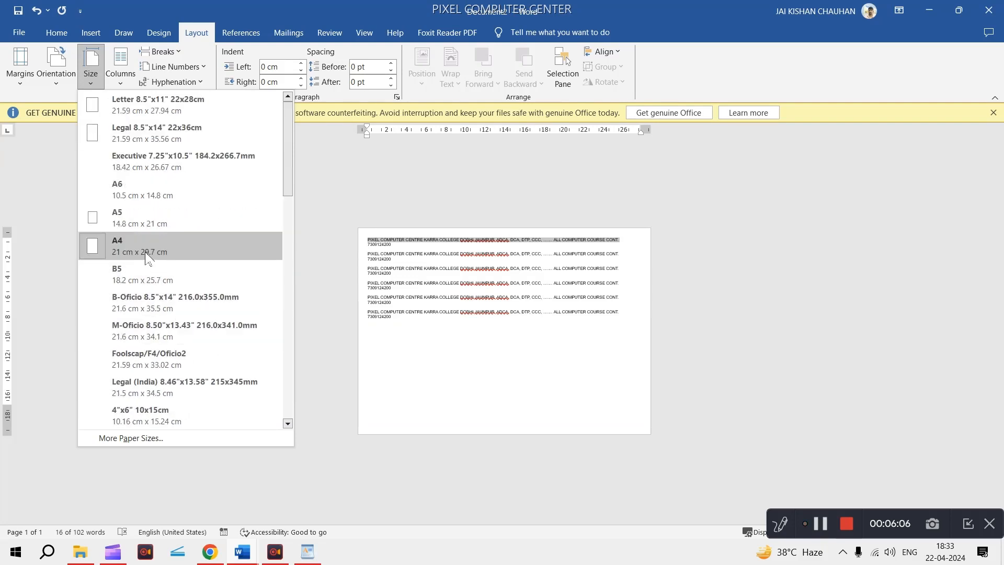
click(146, 252)
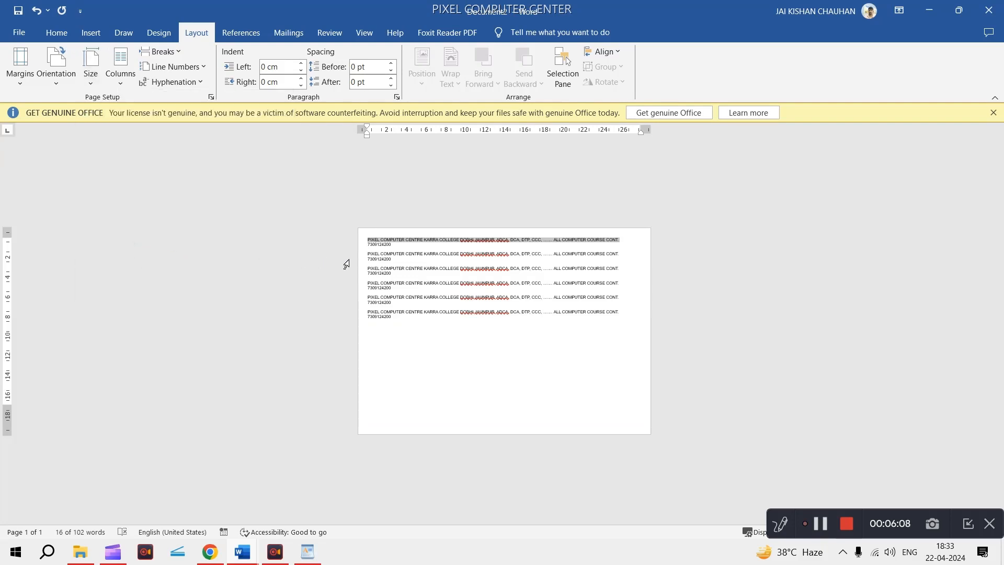
Step: Set a custom paper size 30 cm wide and 20 cm high for the whole document, and return it to the A4 preset
click(90, 76)
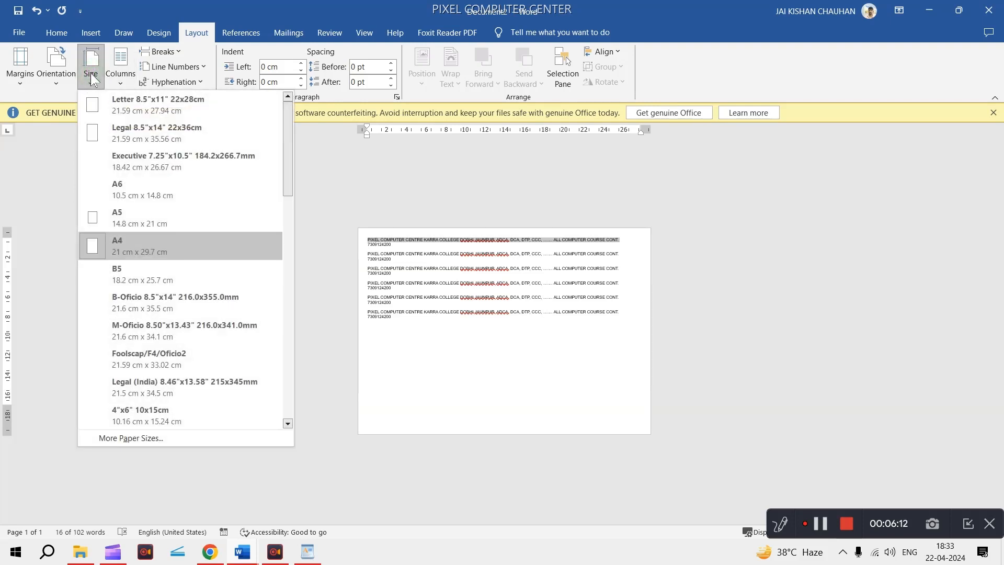
click(109, 437)
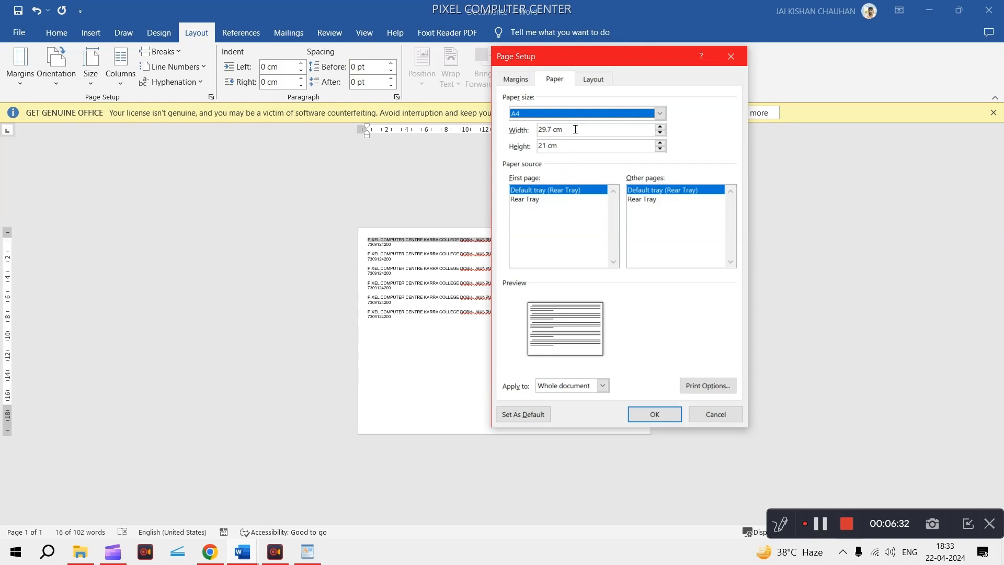
drag(574, 128, 539, 147)
text(3091)
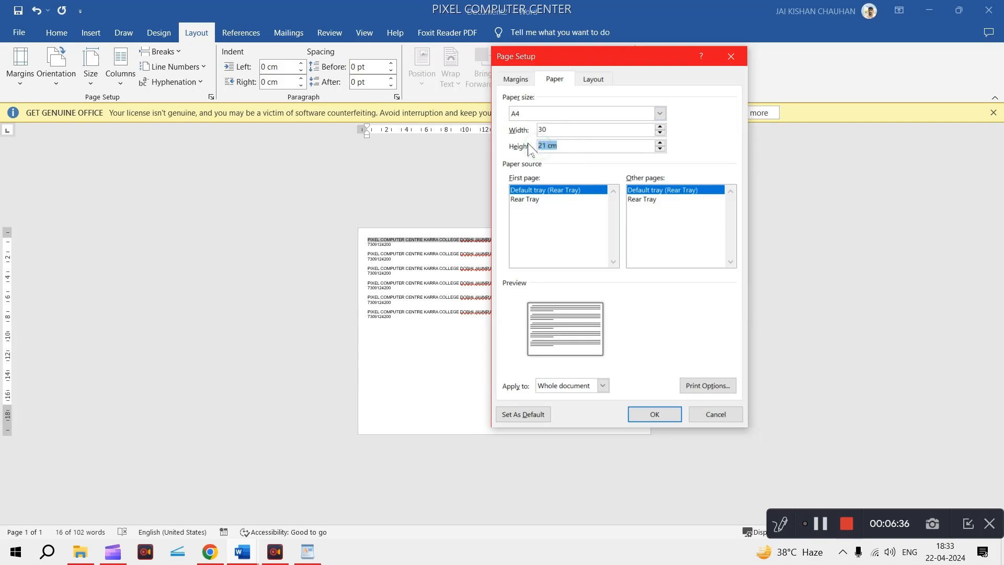
text(2420)
click(642, 410)
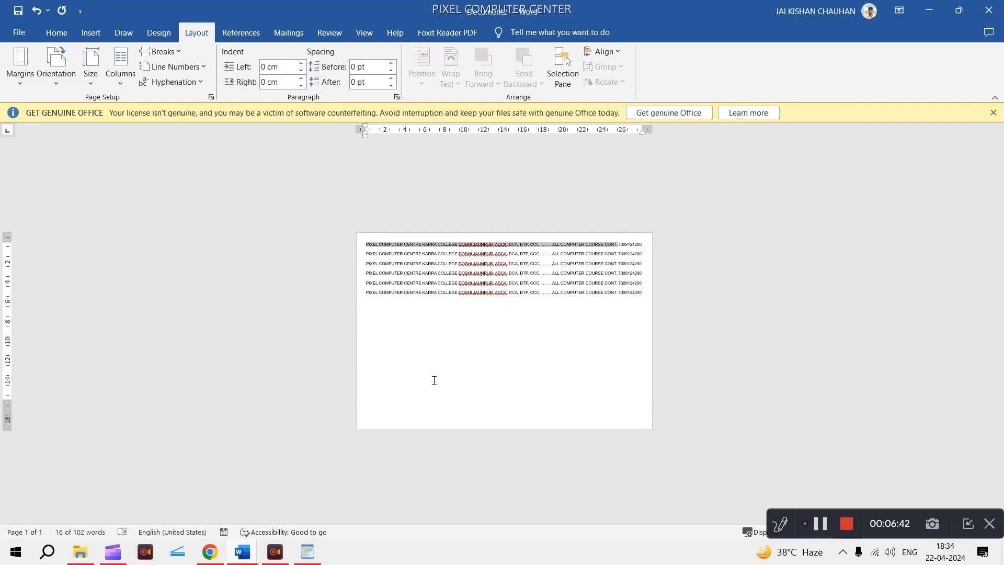
click(92, 83)
click(114, 244)
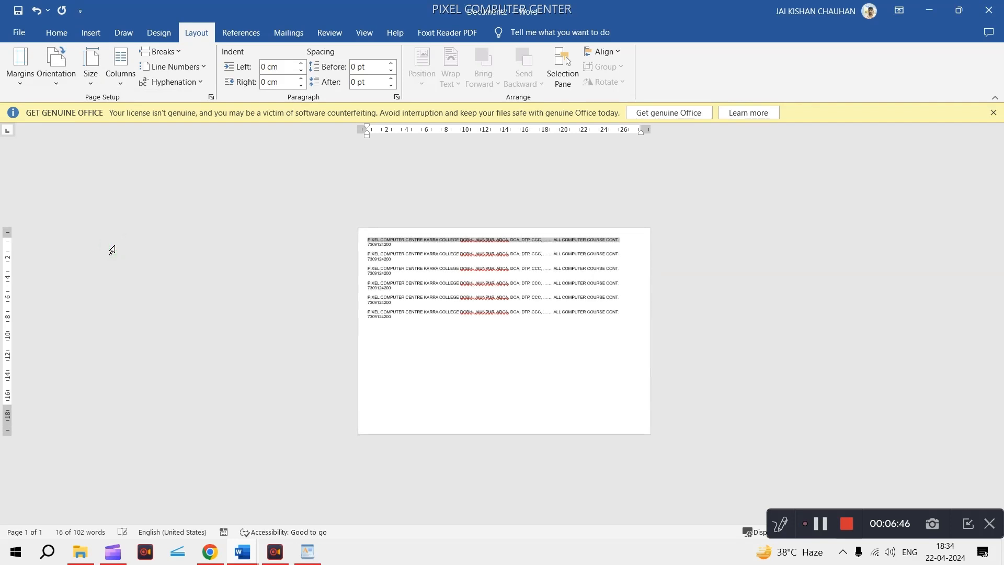